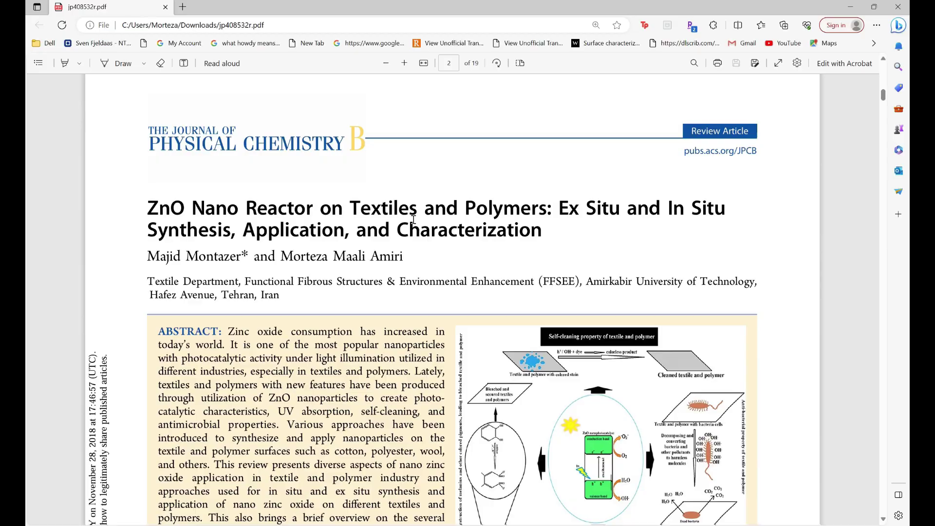
Scroll through the review paper's PDF pages, then bring the Overleaf project back on screen.
{"action": "scroll", "coordinate": [414, 219], "scroll_direction": "down", "scroll_amount": 20}
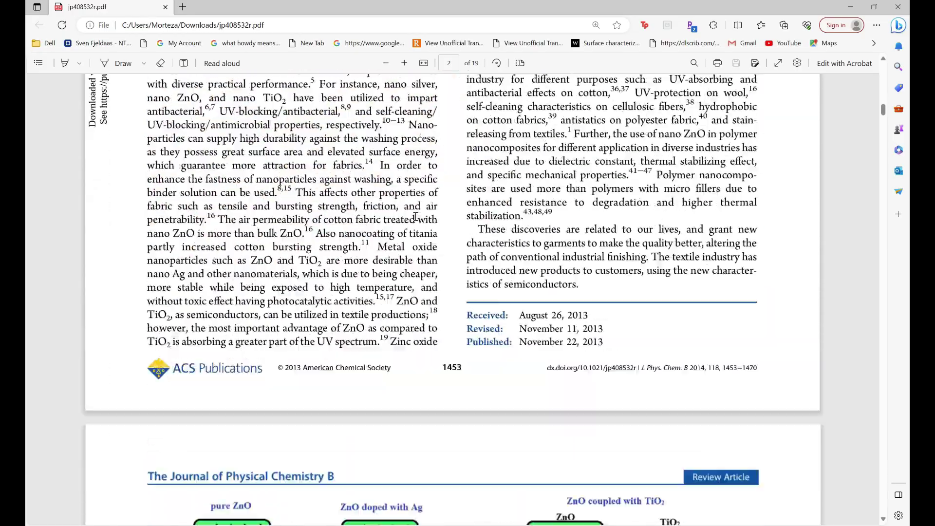
{"action": "scroll", "coordinate": [416, 216], "scroll_direction": "down", "scroll_amount": 20}
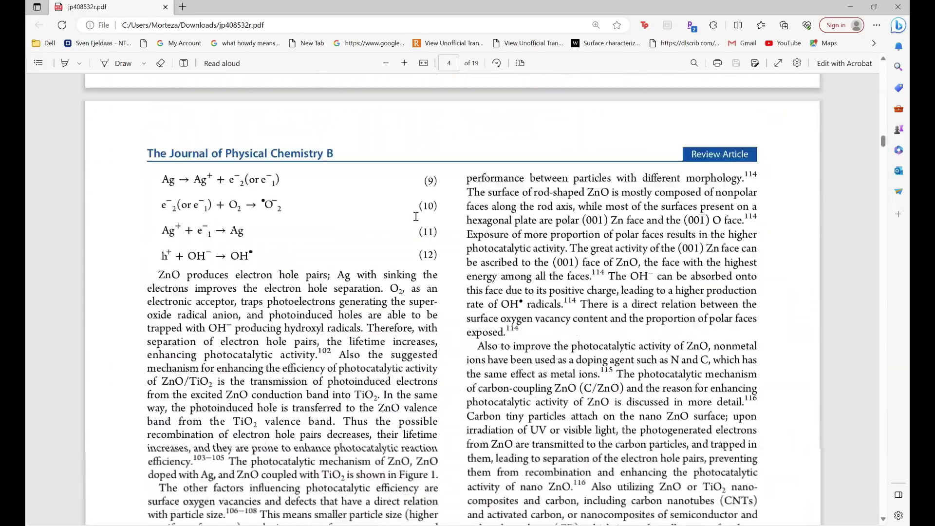
{"action": "scroll", "coordinate": [418, 221], "scroll_direction": "down", "scroll_amount": 20}
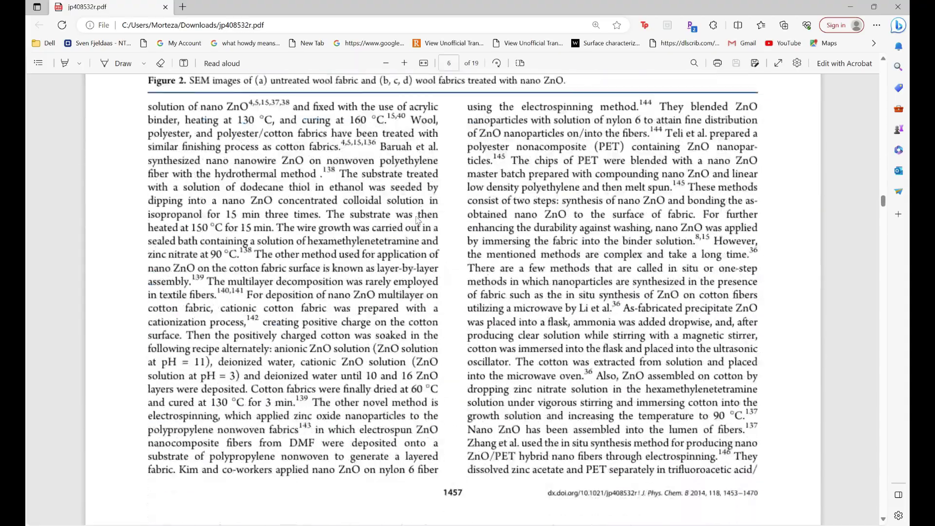
{"action": "scroll", "coordinate": [417, 221], "scroll_direction": "down", "scroll_amount": 20}
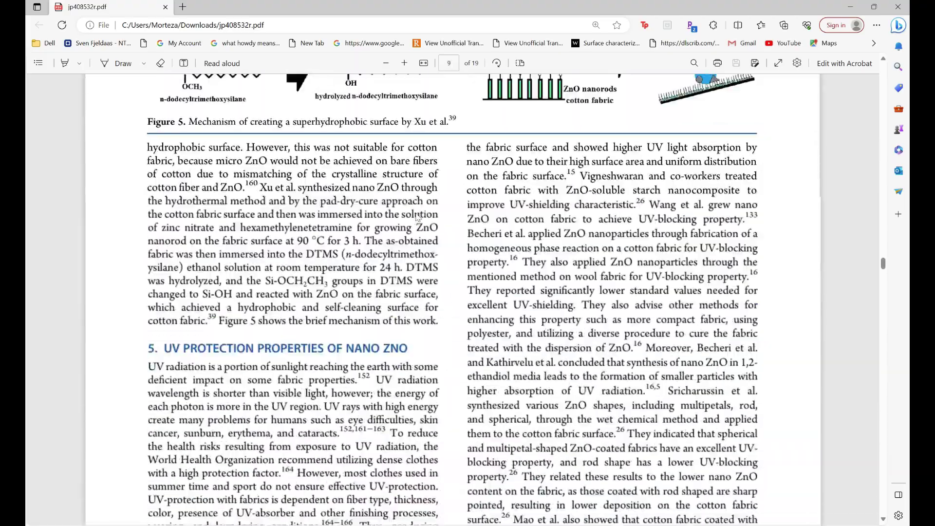
{"action": "scroll", "coordinate": [447, 196], "scroll_direction": "down", "scroll_amount": 10}
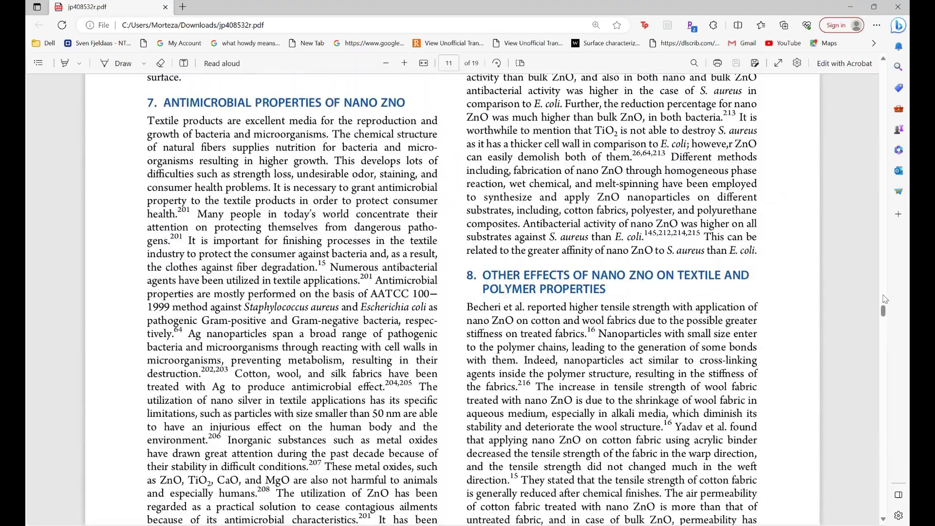
{"action": "left_click_drag", "start_coordinate": [882, 308], "coordinate": [883, 506]}
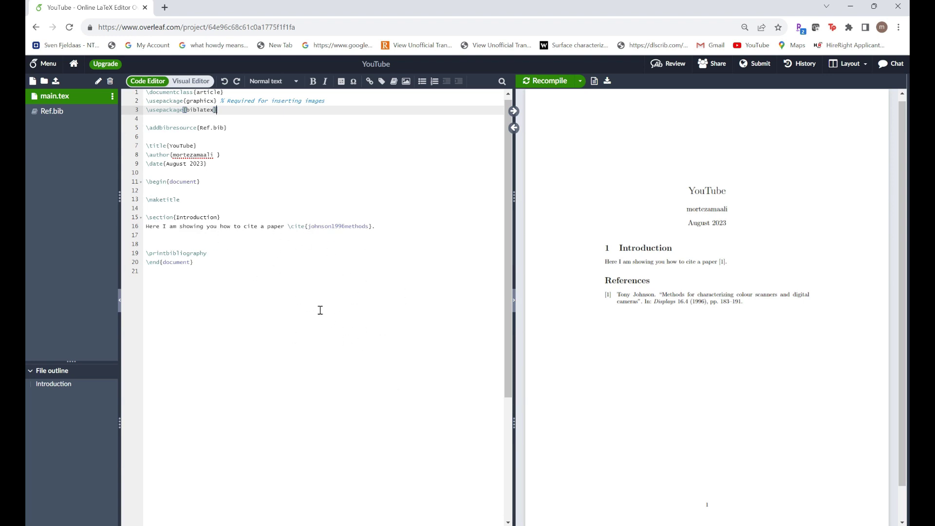
Copy the paper's full two-line title, from 'ZnO Nano Reactor' to 'Characterization', from the Edge PDF.
{"action": "key", "text": "alt+Tab"}
{"action": "scroll", "coordinate": [467, 271], "scroll_direction": "up", "scroll_amount": 1}
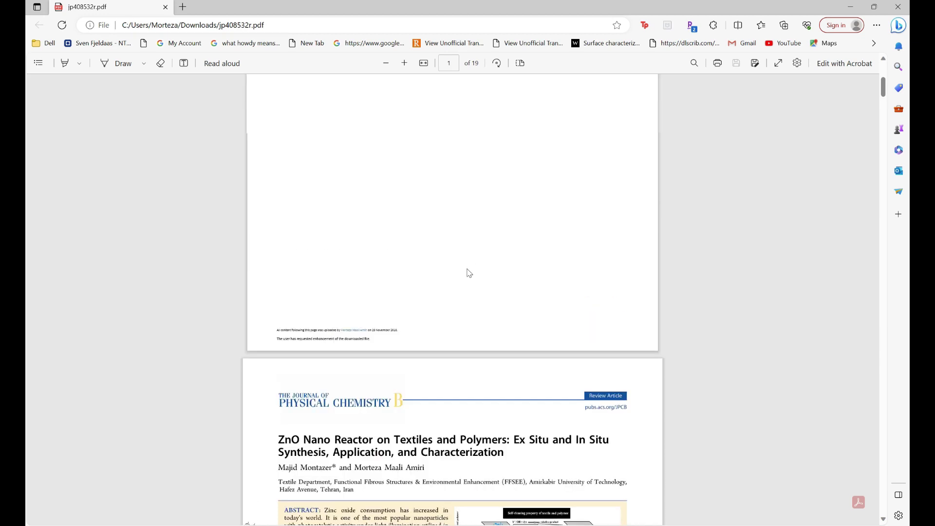
{"action": "scroll", "coordinate": [463, 271], "scroll_direction": "down", "scroll_amount": 4}
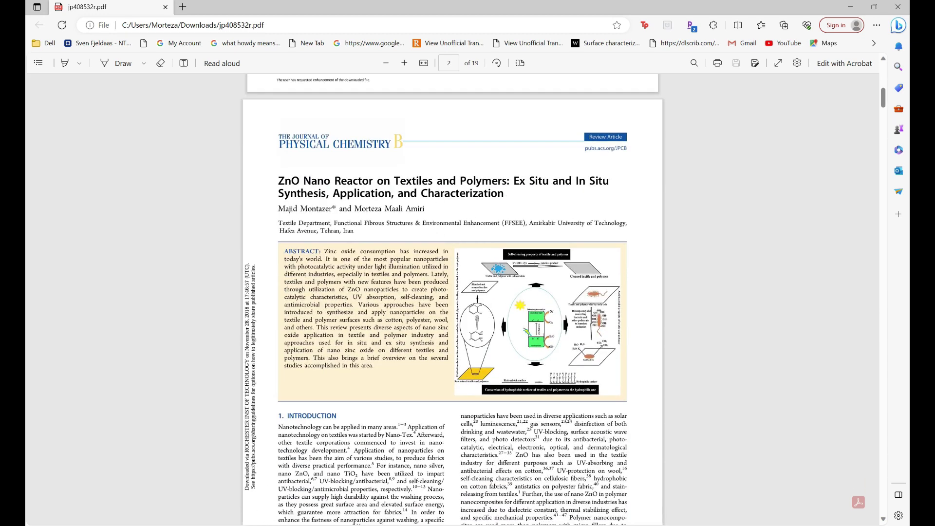
{"action": "key", "text": "alt+Tab"}
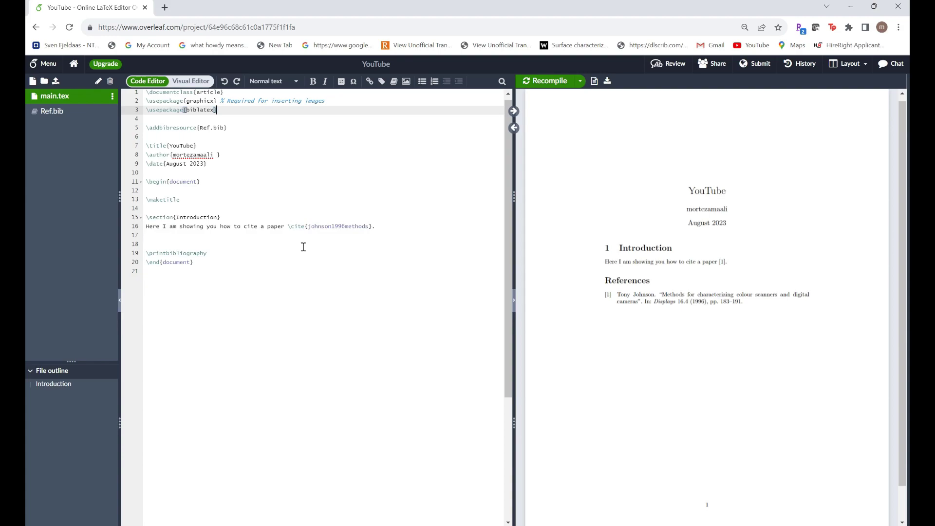
{"action": "key", "text": "alt+Tab"}
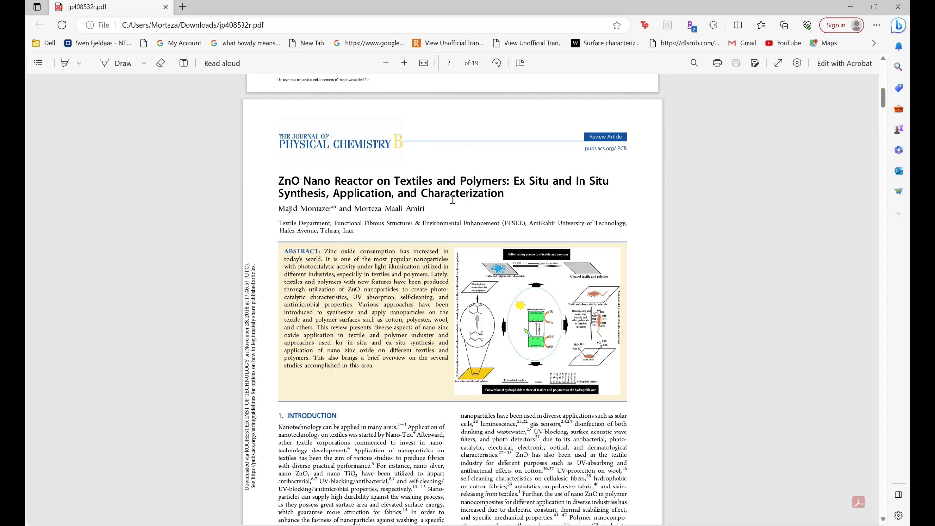
{"action": "left_click_drag", "start_coordinate": [508, 193], "coordinate": [278, 181]}
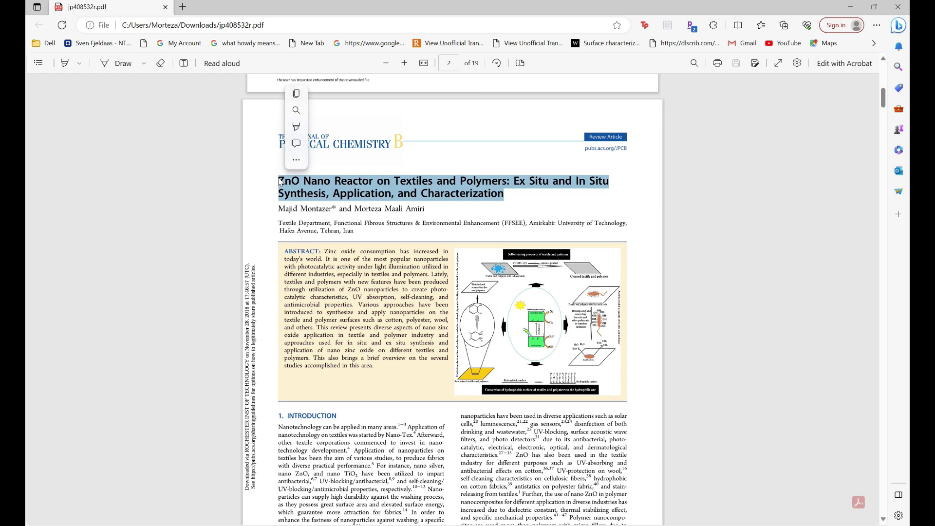
{"action": "key", "text": "ctrl+c"}
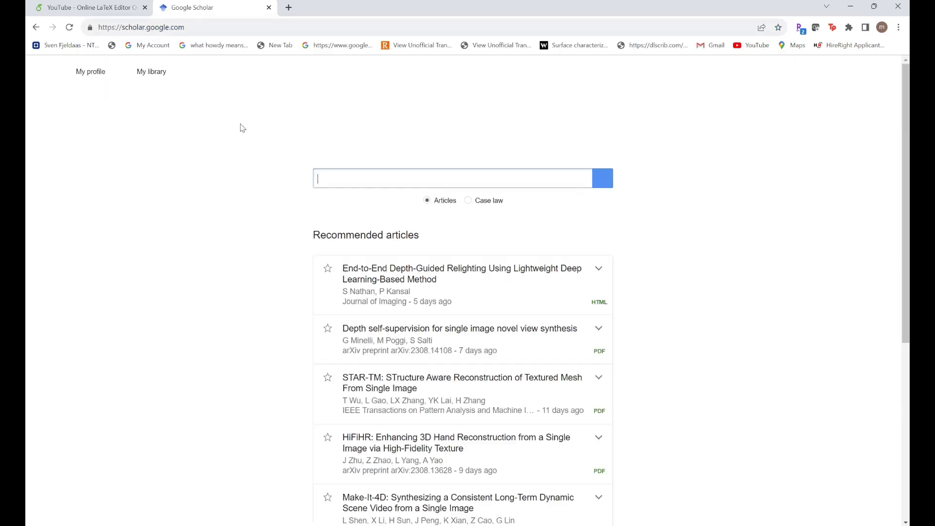
Search Google Scholar for the pasted paper title and open its BibTeX citation.
{"action": "left_click", "coordinate": [329, 175]}
{"action": "key", "text": "ctrl+v"}
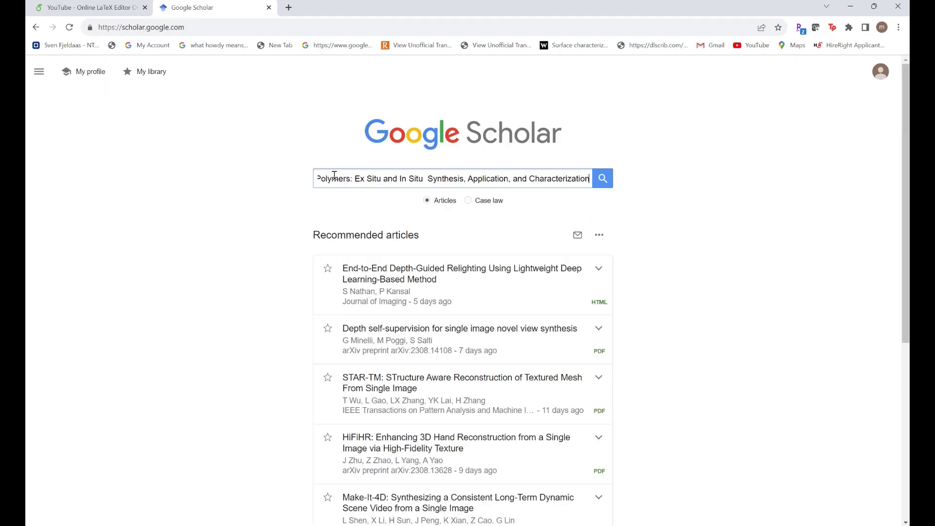
{"action": "key", "text": "Return"}
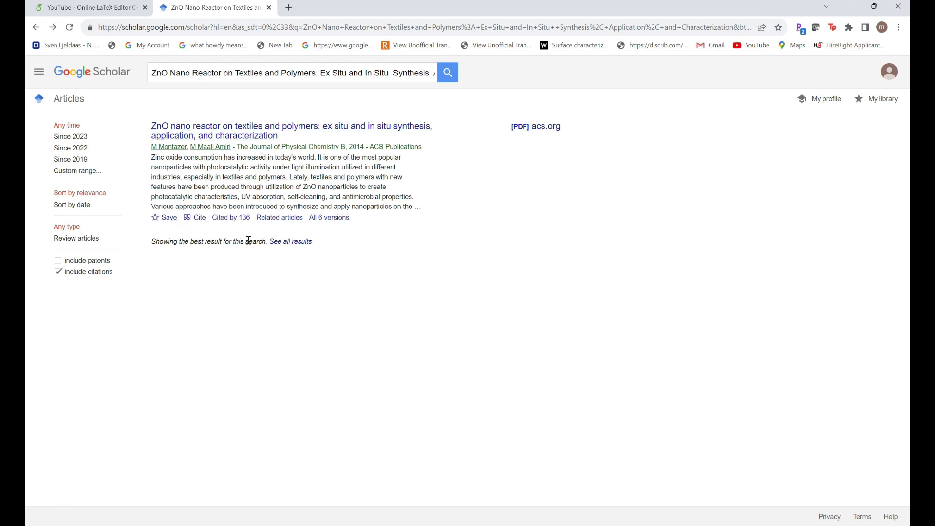
{"action": "left_click", "coordinate": [197, 220]}
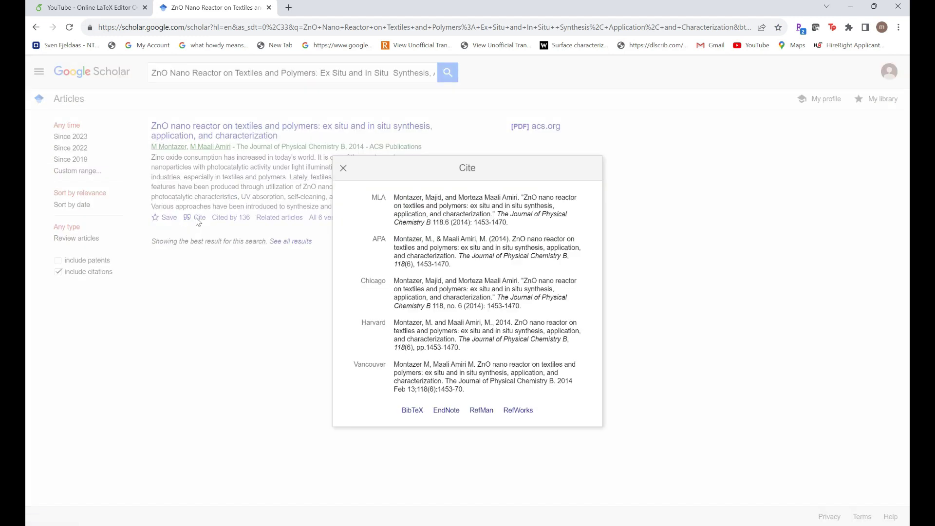
{"action": "left_click", "coordinate": [413, 411]}
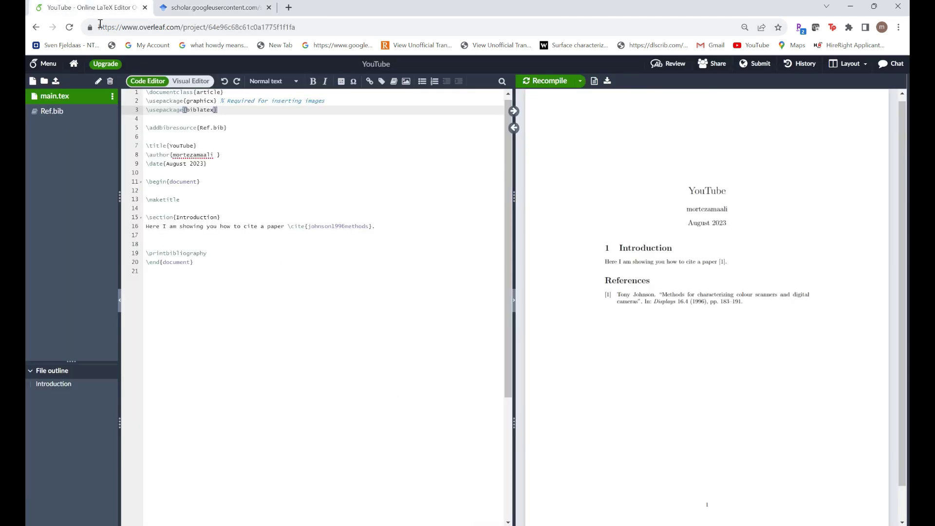
Paste the paper's BibTeX entry into Ref.bib and select its key montazer2014zno.
{"action": "left_click", "coordinate": [47, 112]}
{"action": "key", "text": "Return"}
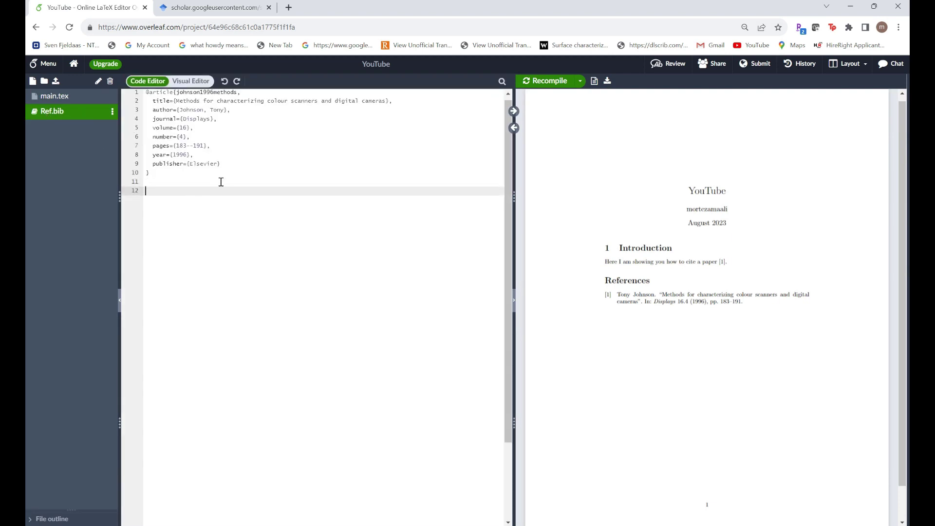
{"action": "key", "text": "Return"}
{"action": "key", "text": "ctrl+v"}
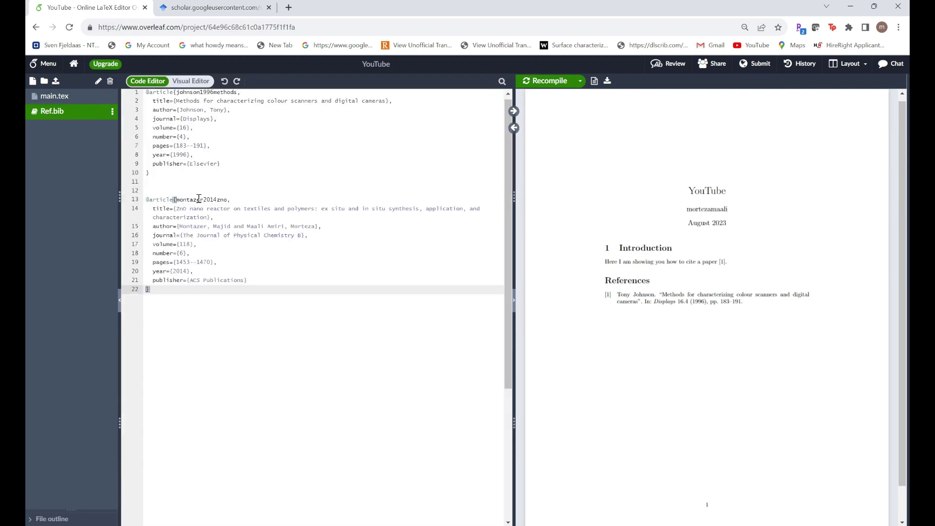
{"action": "double_click", "coordinate": [199, 198]}
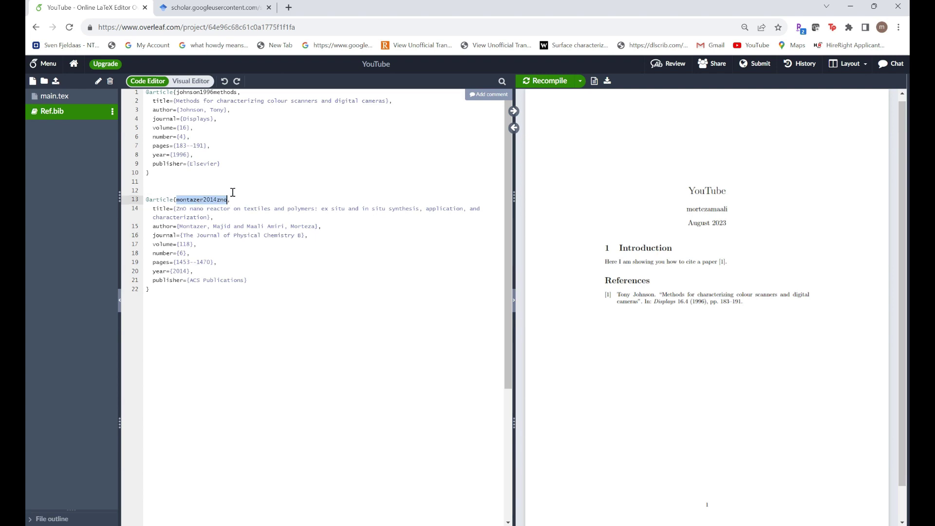
Replace johnson1996methods with montazer2014zno in line 16's \cite and recompile.
{"action": "left_click", "coordinate": [55, 96]}
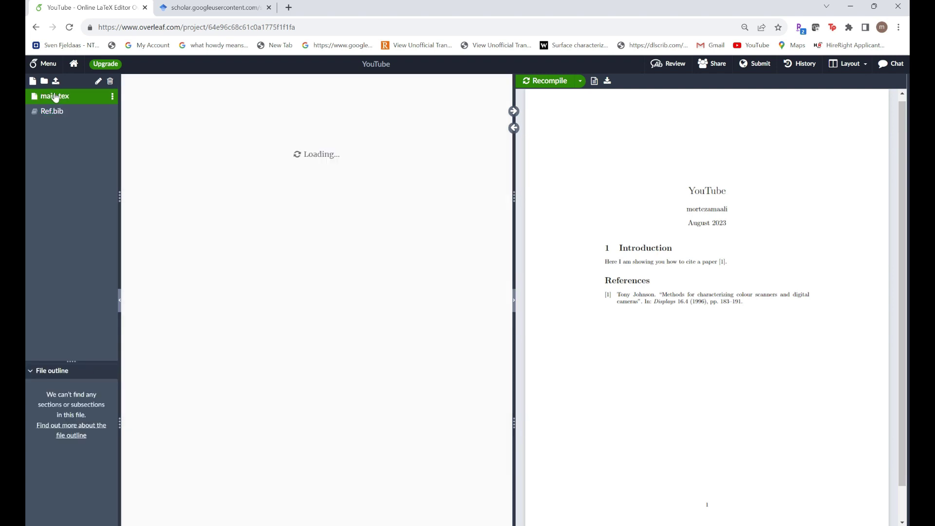
{"action": "left_click", "coordinate": [328, 227]}
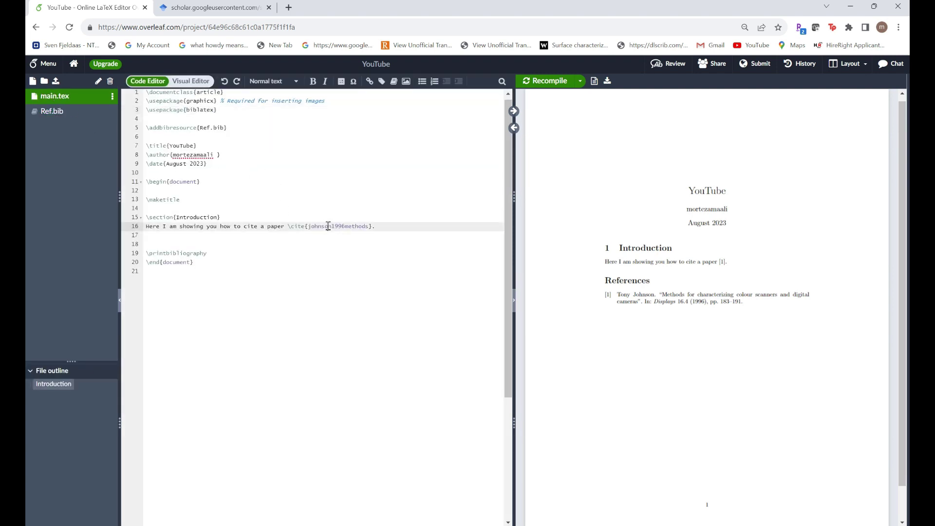
{"action": "double_click", "coordinate": [328, 226]}
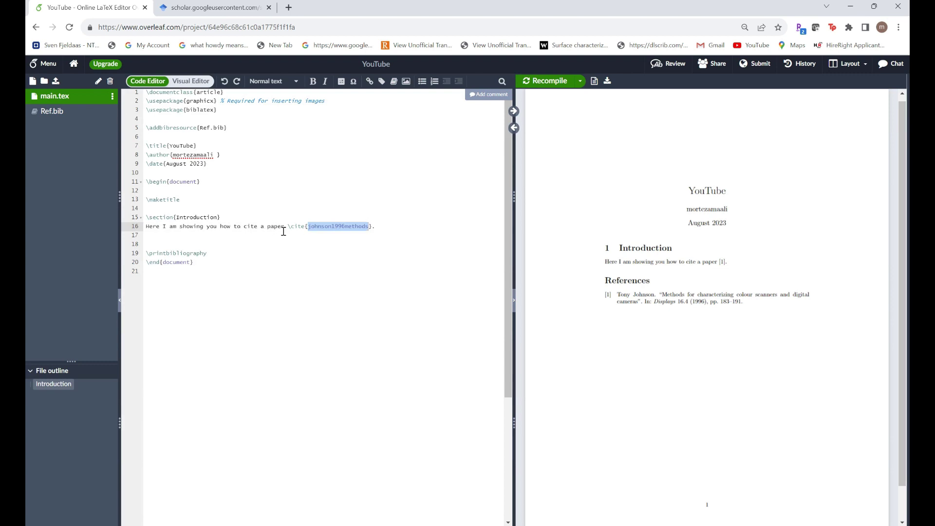
{"action": "key", "text": "ctrl+v"}
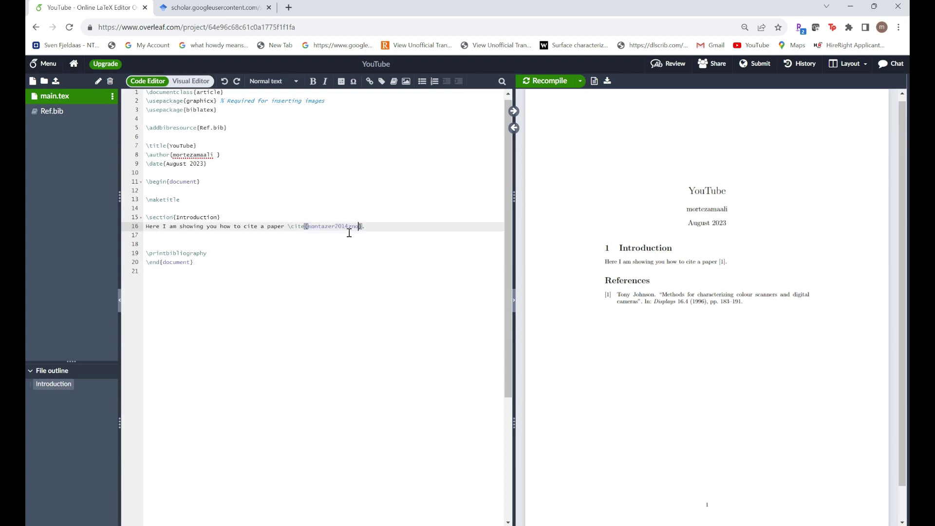
{"action": "left_click", "coordinate": [54, 111]}
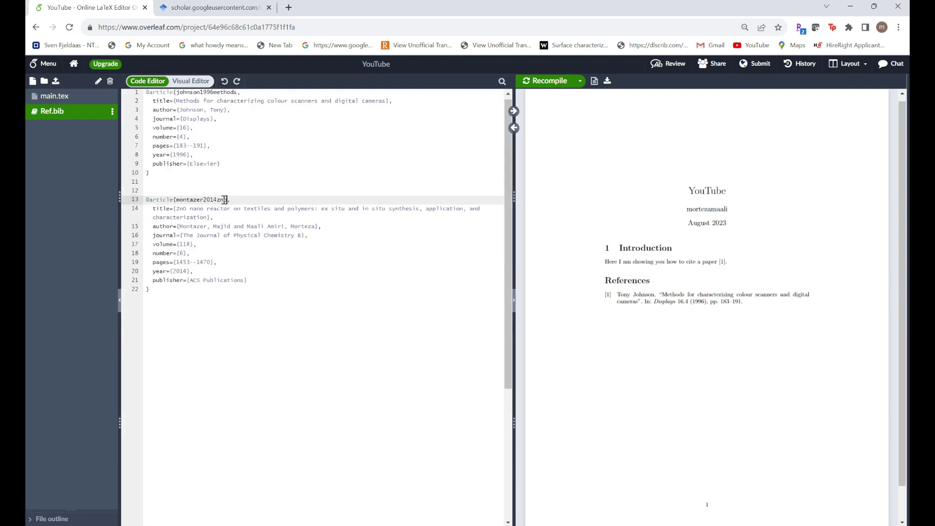
{"action": "left_click", "coordinate": [54, 96]}
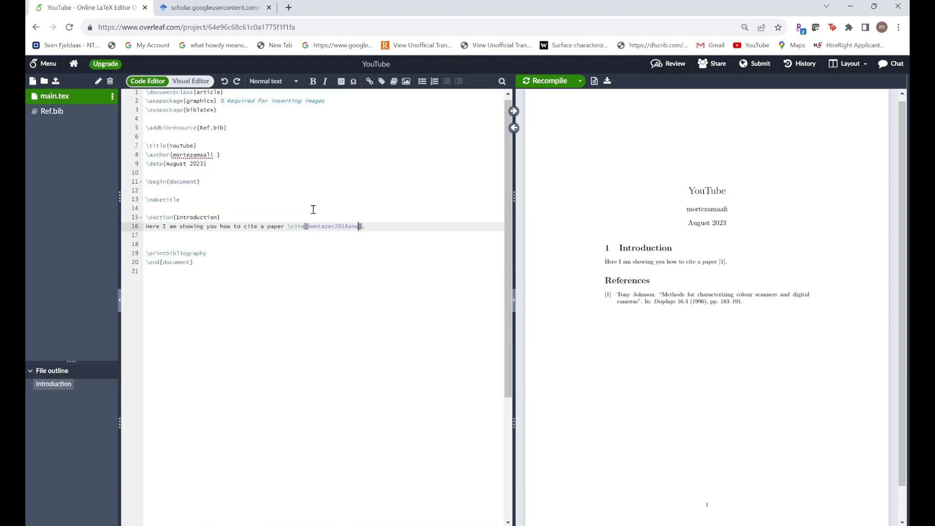
{"action": "left_click", "coordinate": [545, 80]}
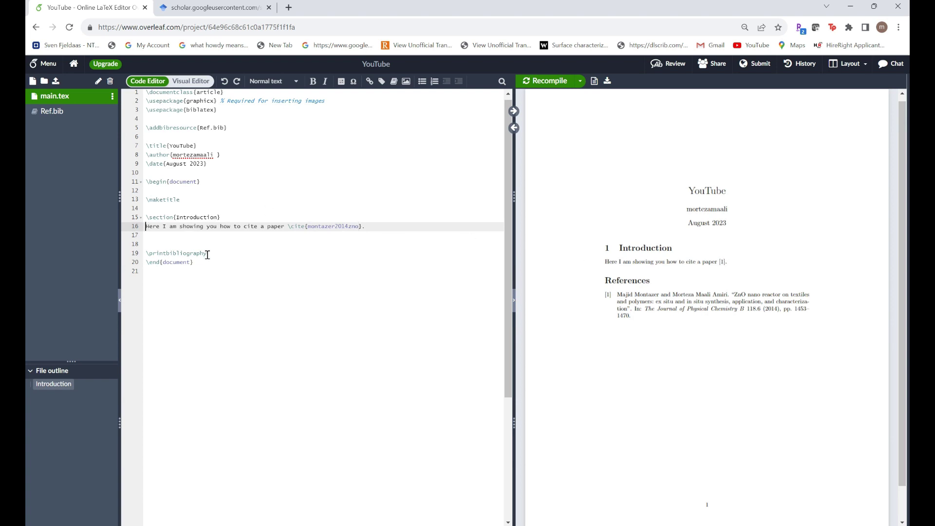
Start line 16 with 'I am citing another paper \cite{johnson1996methods}.'.
{"action": "type", "text": "I am "}
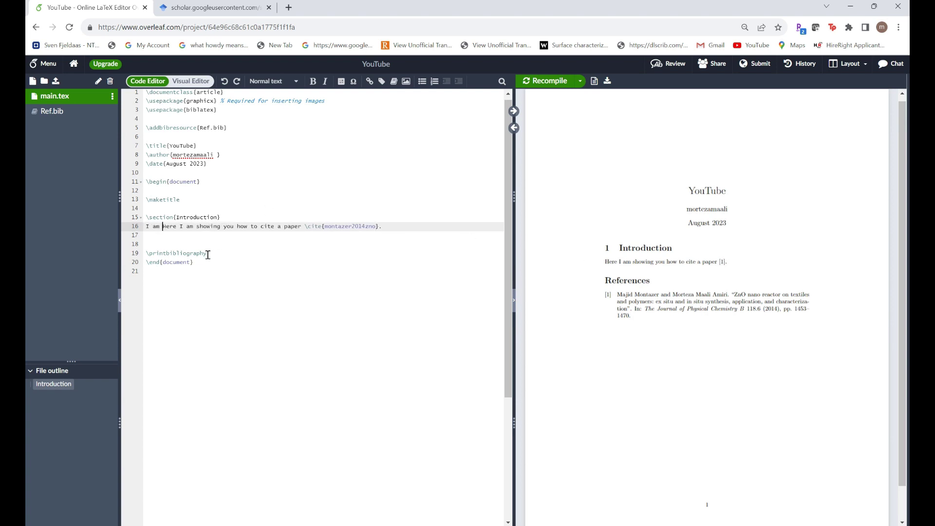
{"action": "type", "text": "citing "}
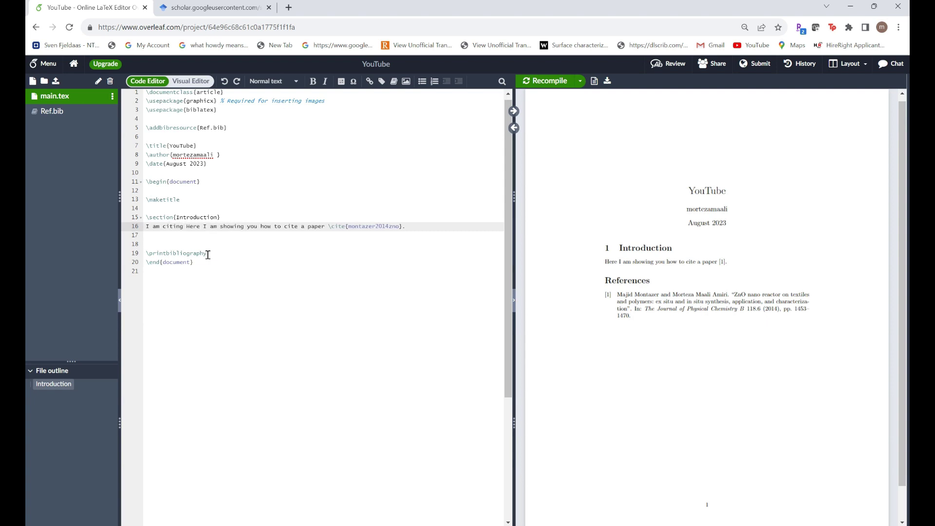
{"action": "type", "text": "another paper"}
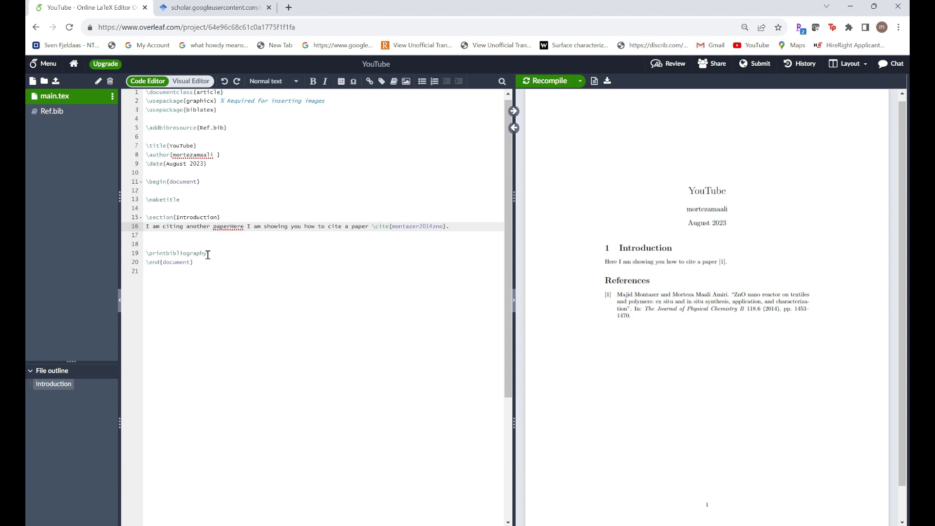
{"action": "type", "text": " \\cite{"}
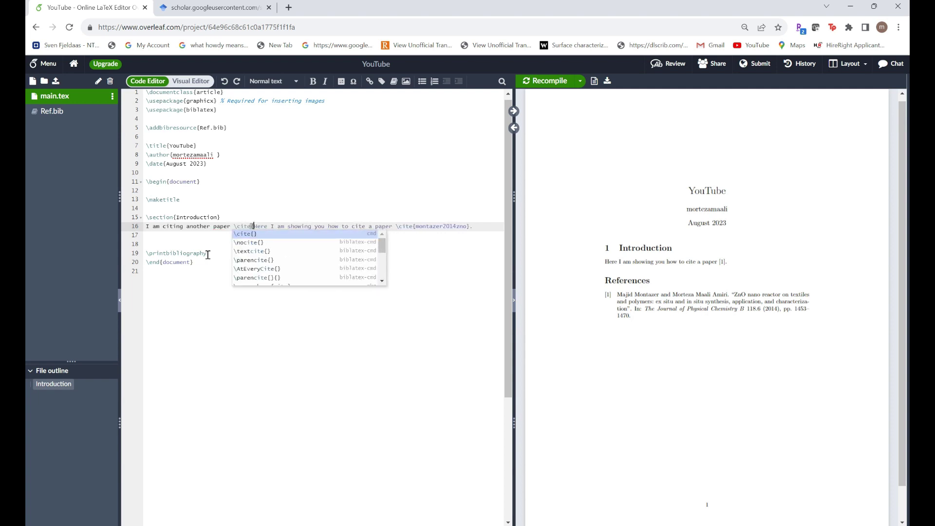
{"action": "key", "text": "Return"}
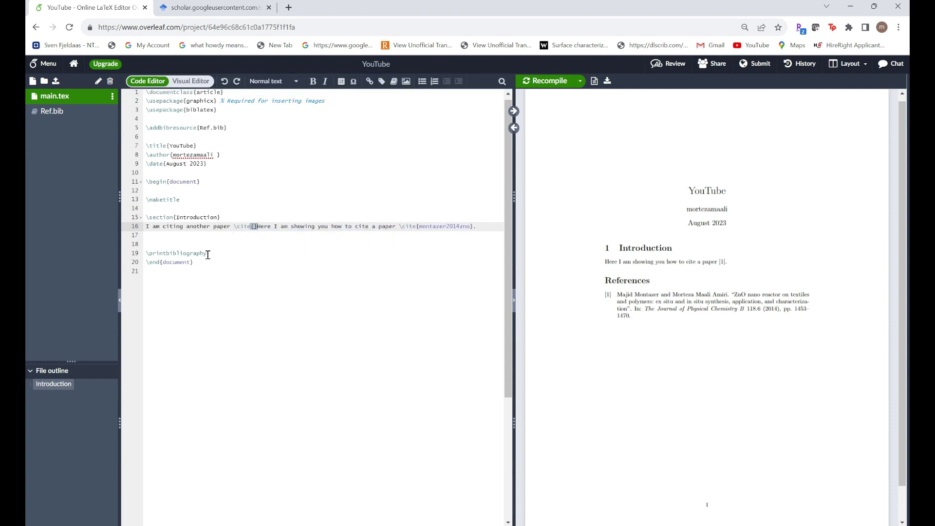
{"action": "type", "text": "."}
{"action": "key", "text": "Left"}
{"action": "key", "text": "Left"}
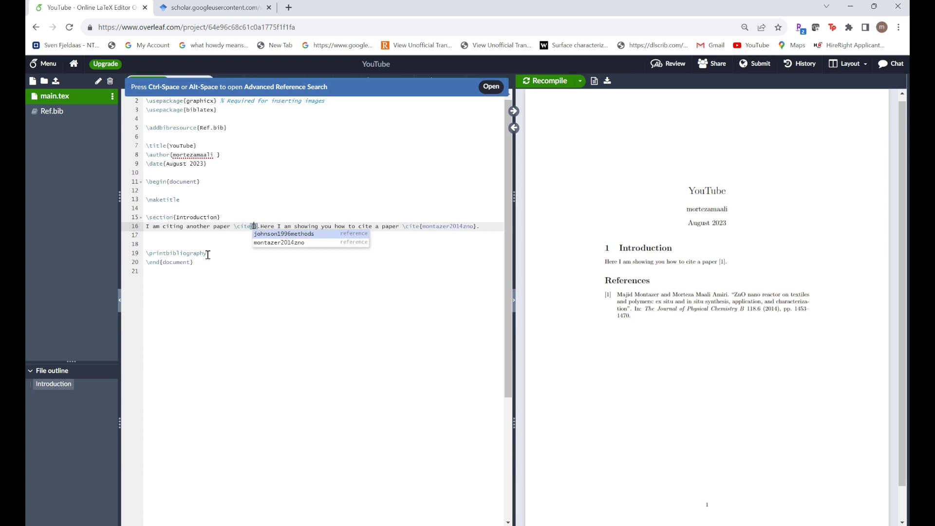
{"action": "left_click", "coordinate": [298, 234]}
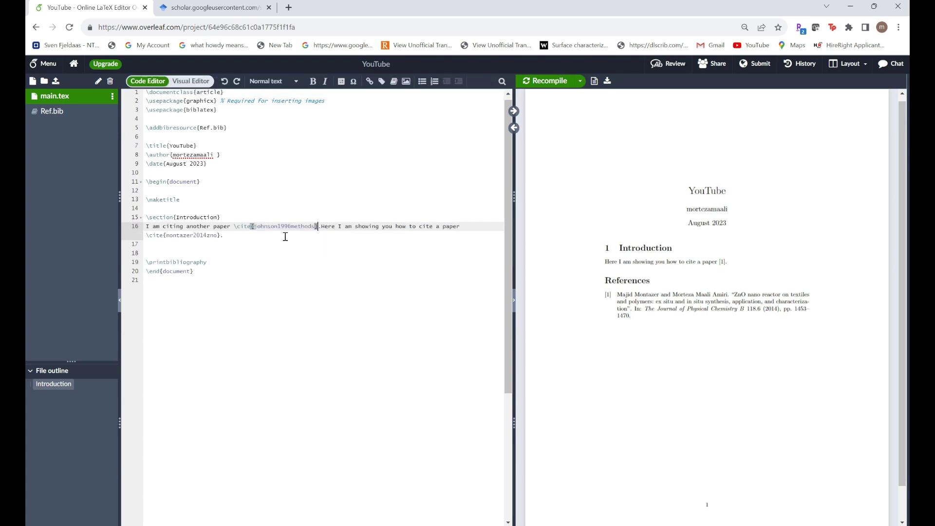
Check that the johnson1996methods key matches its entry in Ref.bib.
{"action": "left_click", "coordinate": [52, 111]}
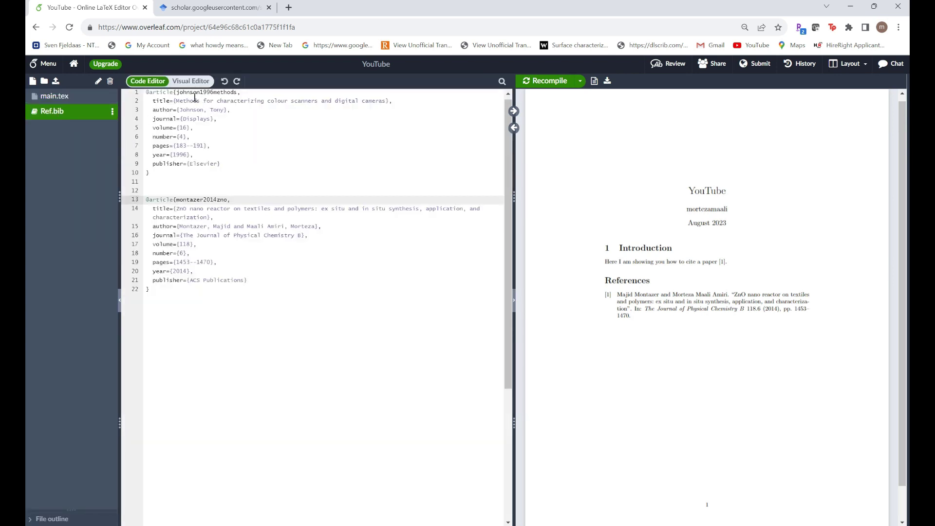
{"action": "double_click", "coordinate": [197, 92]}
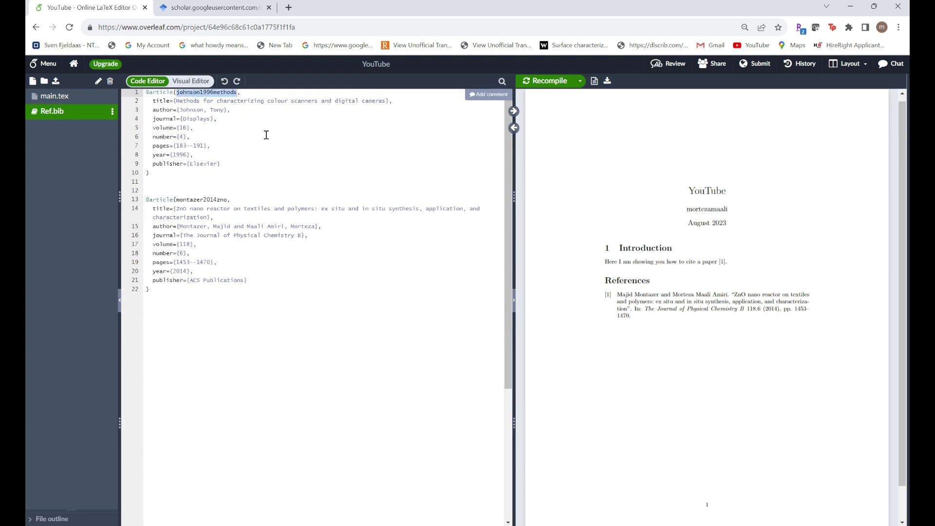
{"action": "left_click", "coordinate": [60, 98]}
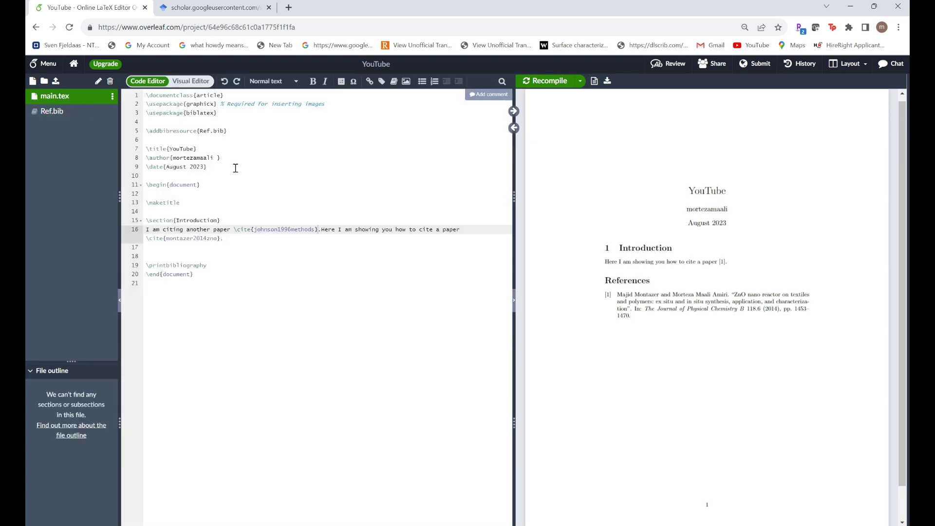
{"action": "double_click", "coordinate": [278, 229]}
{"action": "left_click", "coordinate": [292, 229]}
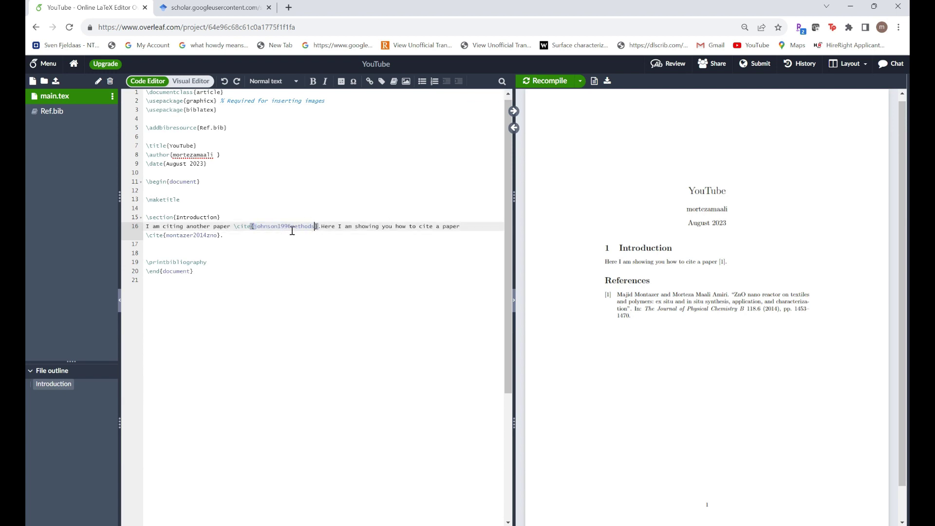
Recompile so the PDF lists both papers as references [1] and [2].
{"action": "mouse_move", "coordinate": [535, 112]}
{"action": "left_click", "coordinate": [538, 81]}
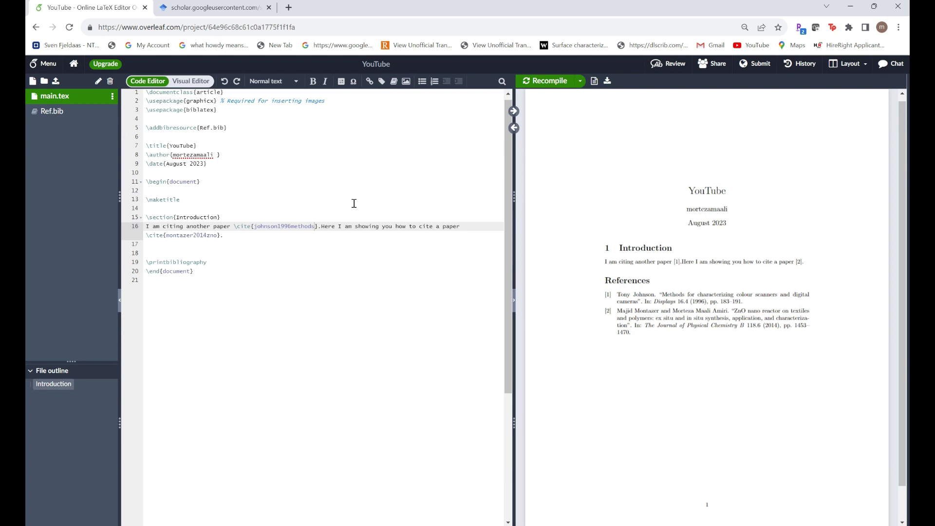
{"action": "left_click", "coordinate": [191, 252]}
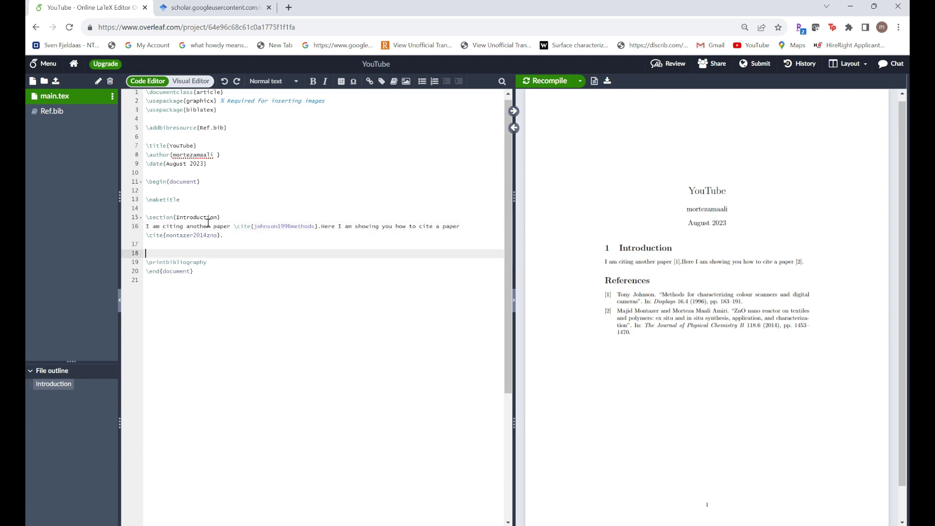
Highlight the biblatex package, \printbibliography and the montazer2014zno cite key in main.tex.
{"action": "left_click", "coordinate": [191, 109]}
{"action": "double_click", "coordinate": [191, 110]}
{"action": "left_click", "coordinate": [215, 262]}
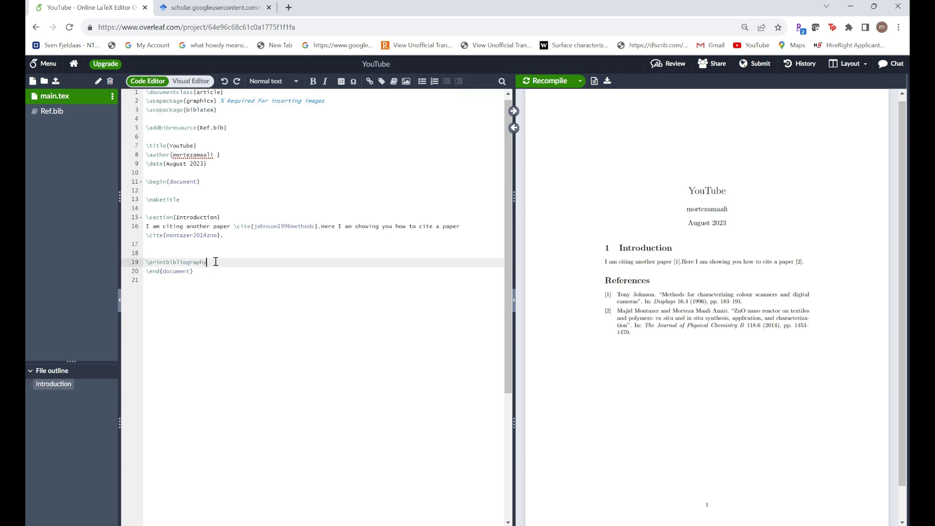
{"action": "left_click_drag", "start_coordinate": [212, 261], "coordinate": [146, 263]}
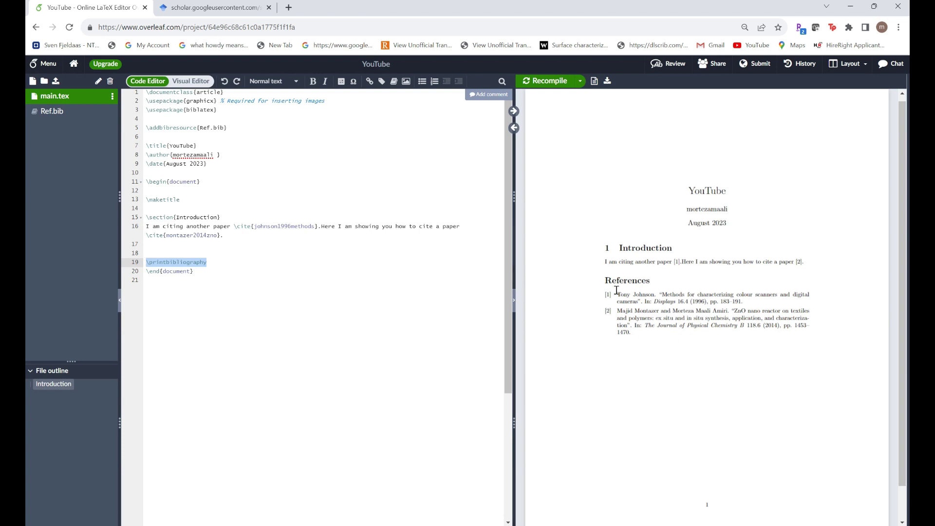
{"action": "left_click_drag", "start_coordinate": [224, 236], "coordinate": [146, 237]}
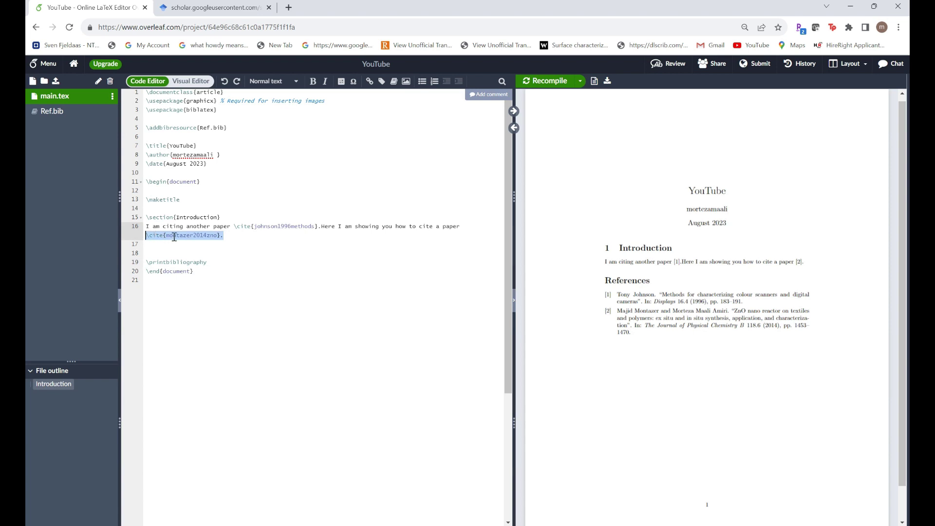
{"action": "double_click", "coordinate": [185, 236]}
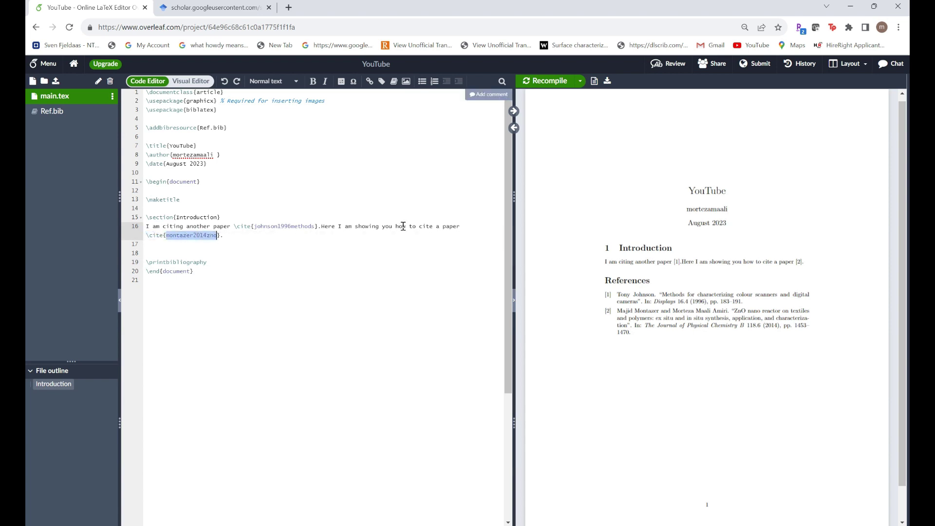